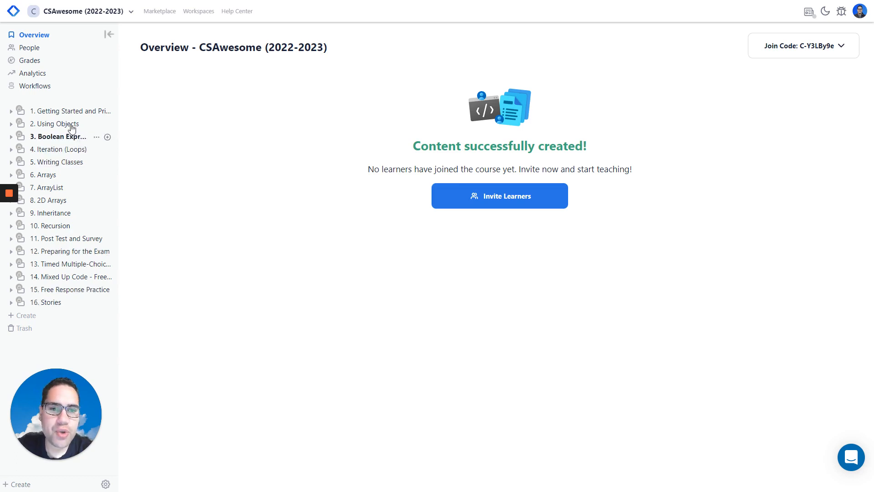
# - Expand the 1. Getting Started module to look over its lessons, and collapse it again
pyautogui.click(63, 114)
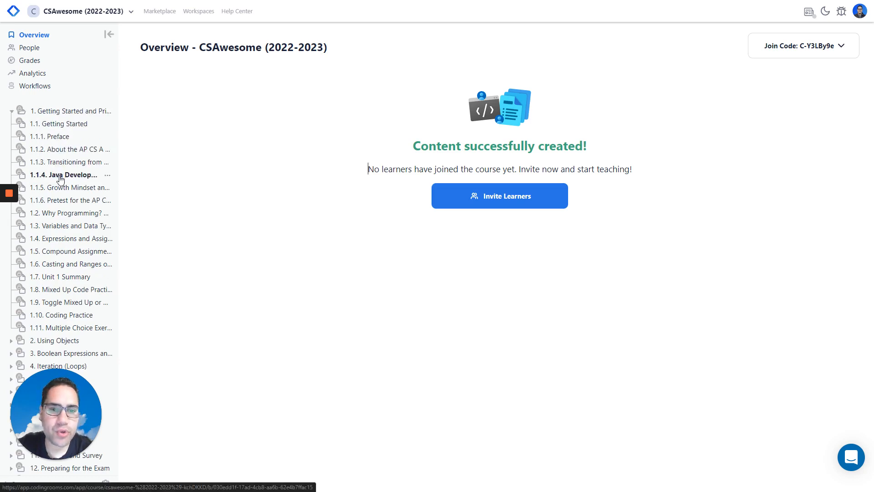
pyautogui.click(32, 117)
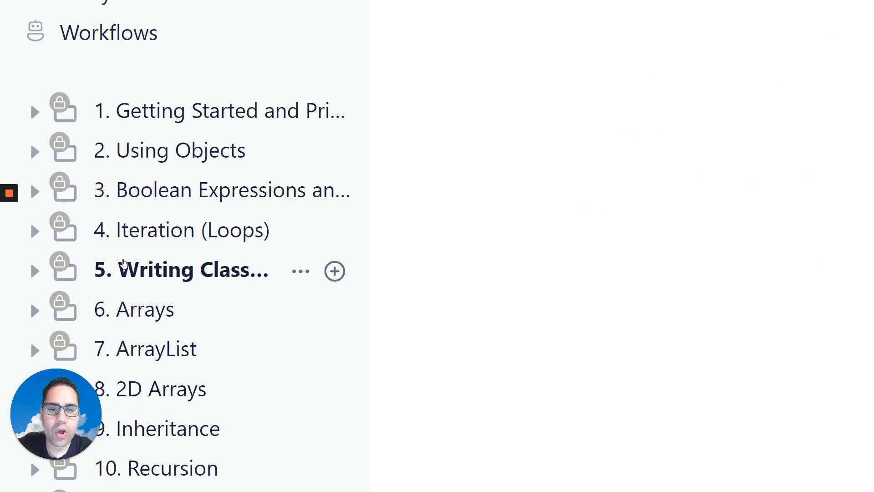
pyautogui.click(164, 119)
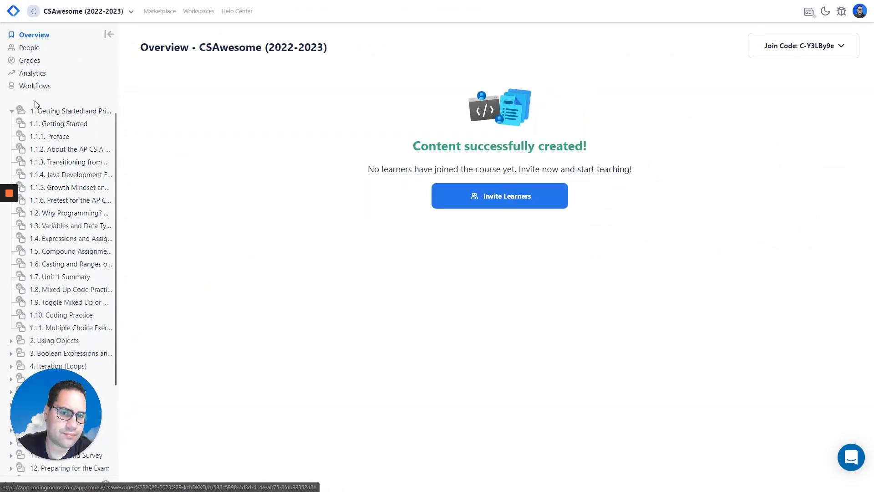
pyautogui.click(11, 111)
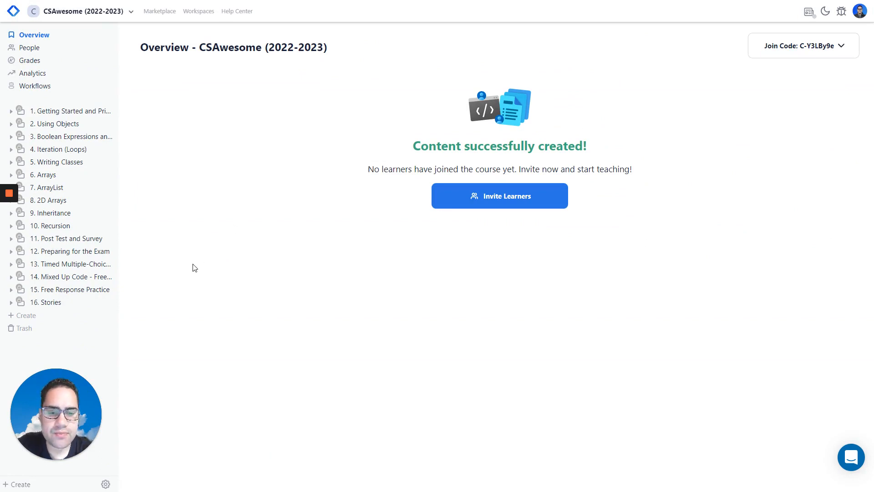
# - Create a new course module titled "Example Module" with no parent module
pyautogui.click(20, 485)
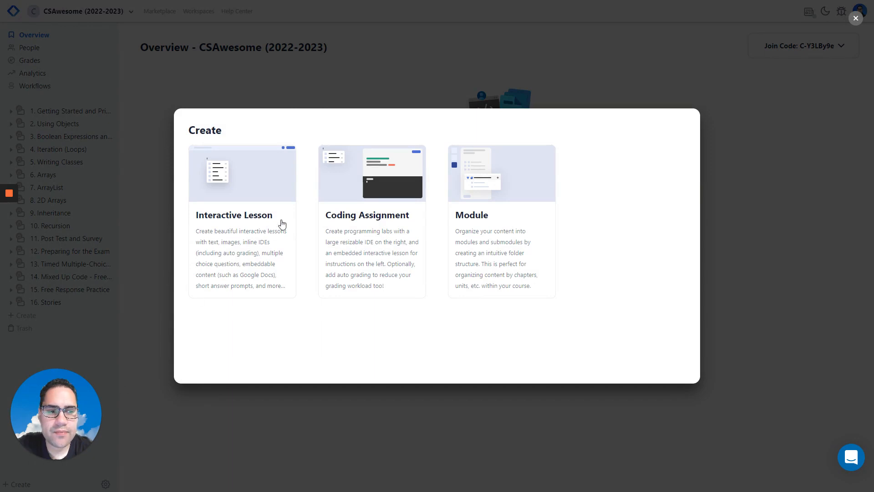
pyautogui.click(474, 214)
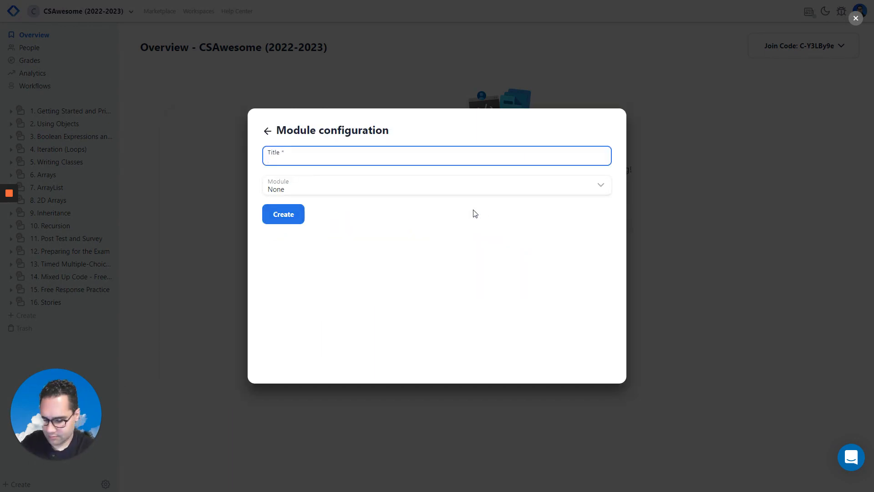
pyautogui.write('Example Module')
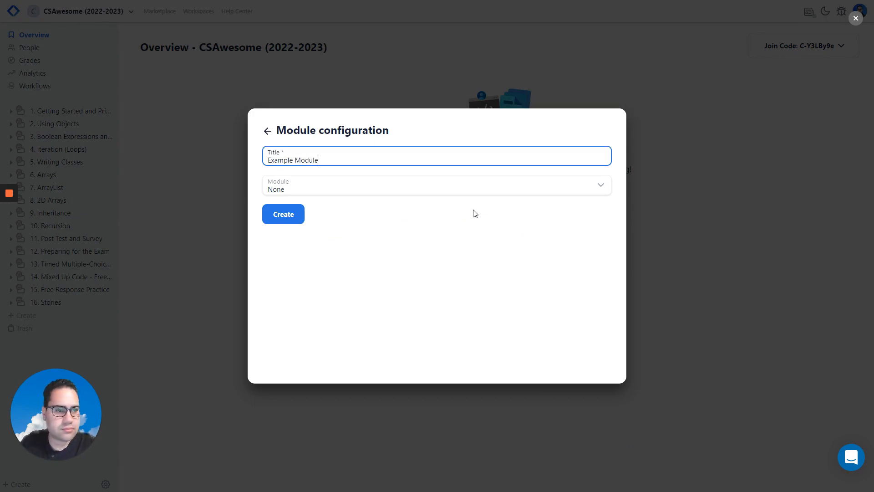
pyautogui.press('Return')
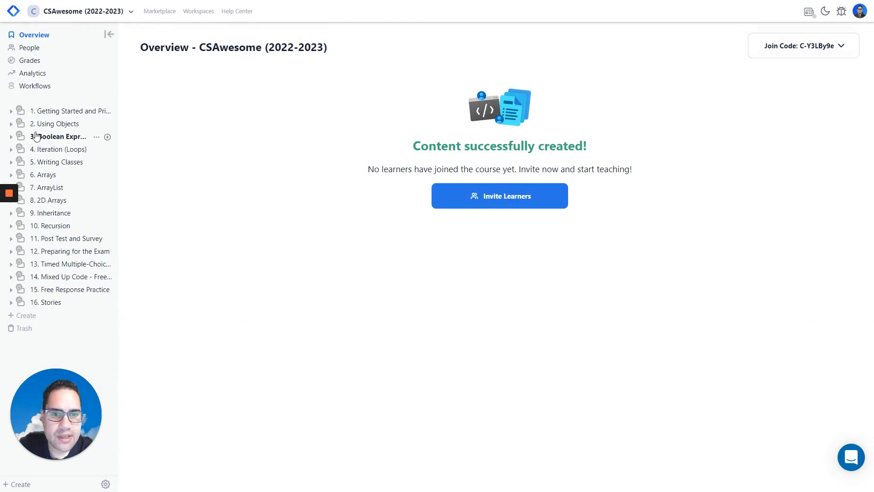
# - Reorder the course outline so the 2. Using Objects module comes before the 1. Getting Started module
pyautogui.click(10, 111)
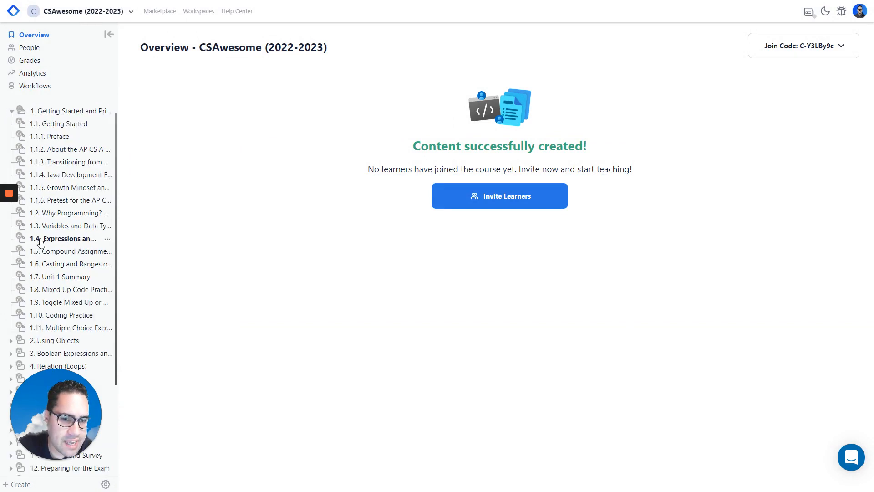
pyautogui.scroll(-2, 41, 242)
pyautogui.scroll(3, 41, 242)
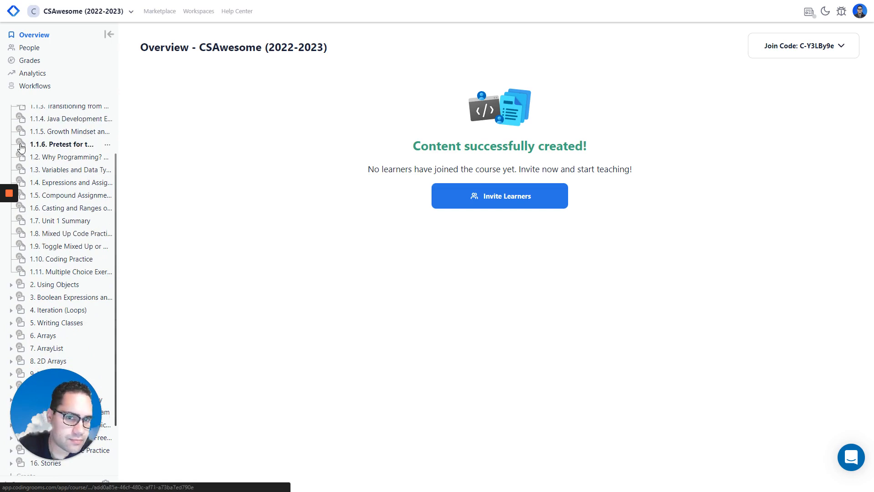
pyautogui.scroll(2, 20, 142)
pyautogui.click(13, 113)
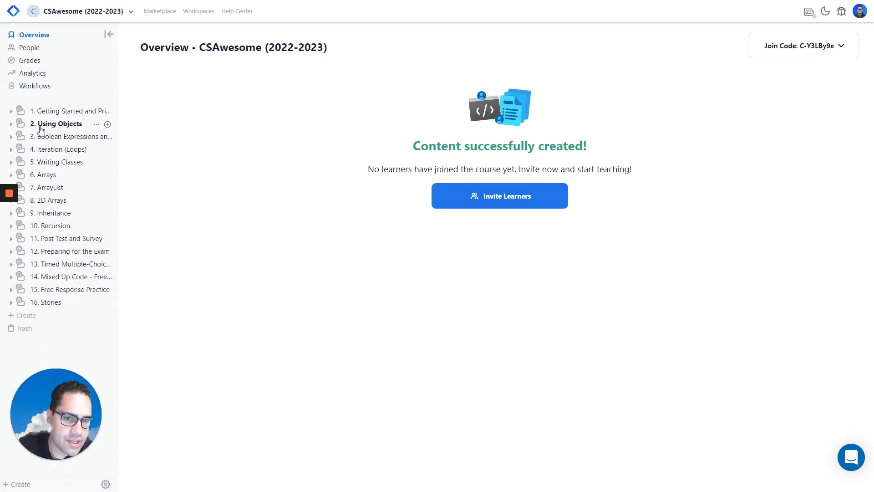
pyautogui.moveTo(41, 130)
pyautogui.mouseDown()
pyautogui.moveTo(64, 131)
pyautogui.moveTo(67, 117)
pyautogui.moveTo(37, 118)
pyautogui.mouseUp()
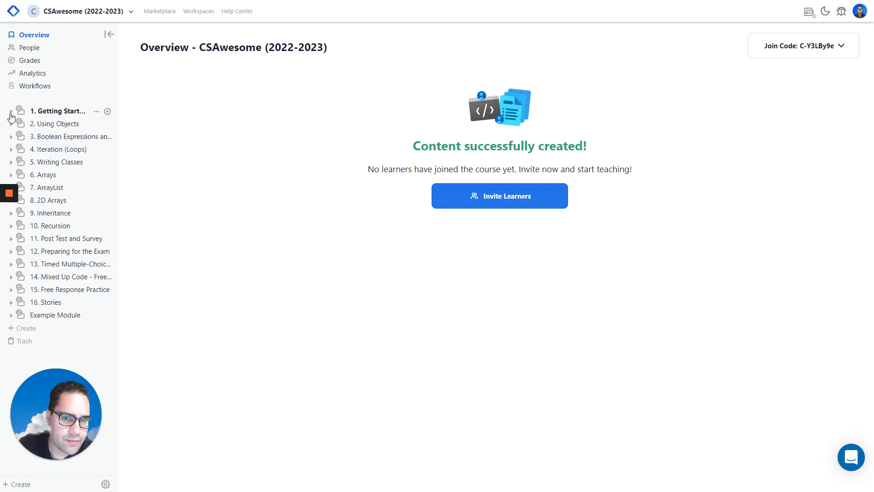
pyautogui.click(11, 113)
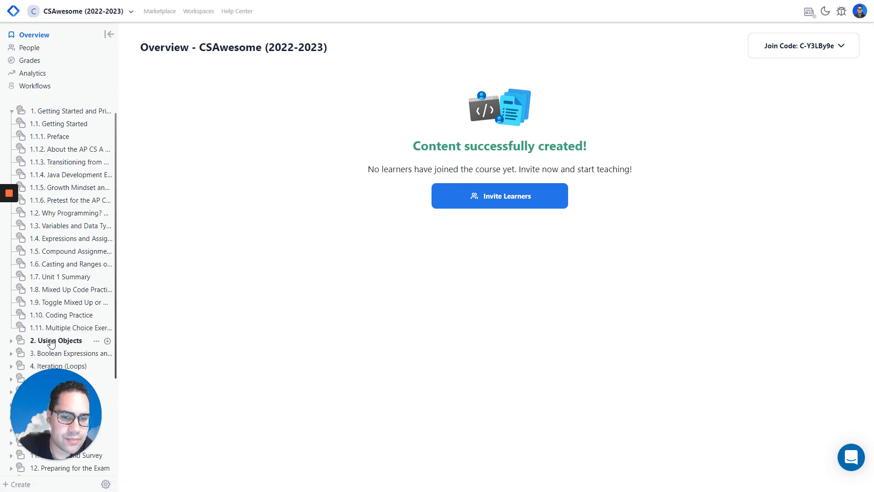
pyautogui.moveTo(54, 340); pyautogui.dragTo(43, 122)
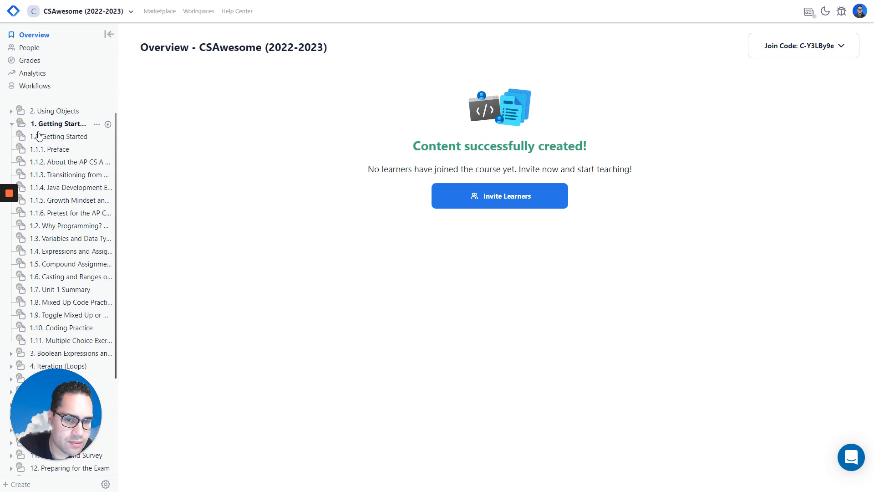
# - Move Example Module into the 1. Getting Started module as its first item
pyautogui.scroll(-3, 55, 223)
pyautogui.scroll(2, 74, 255)
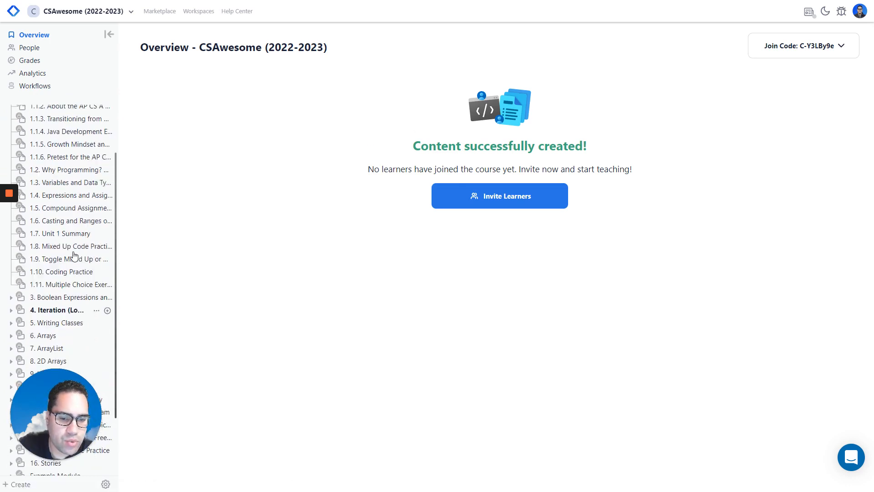
pyautogui.scroll(2, 46, 182)
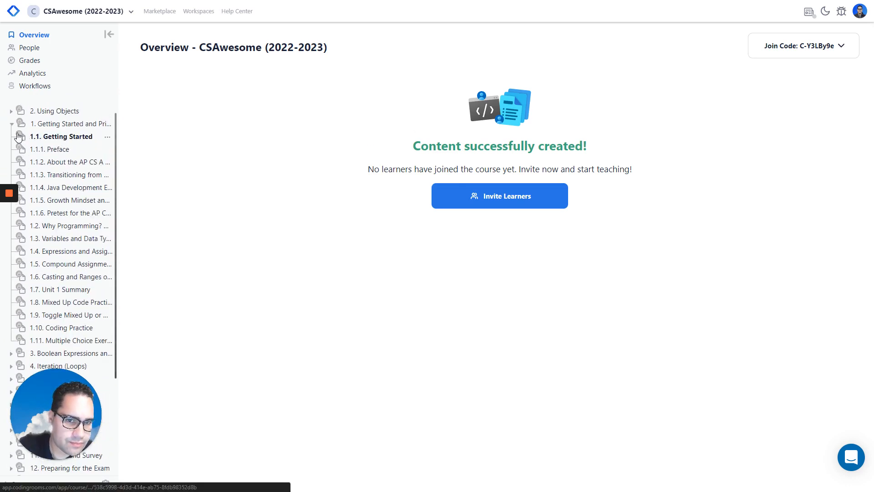
pyautogui.click(11, 123)
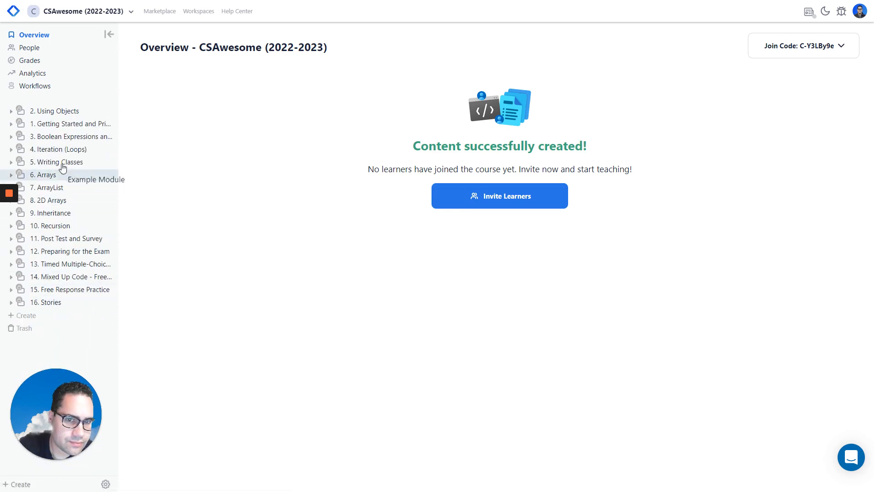
pyautogui.click(17, 126)
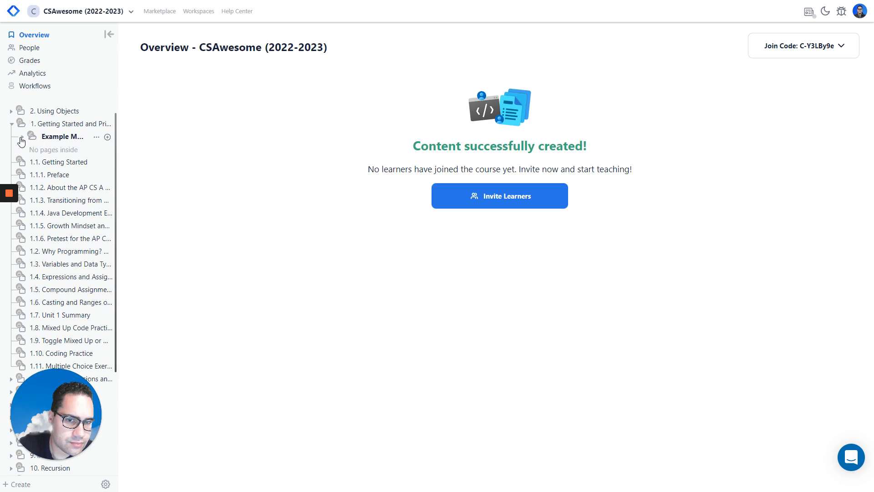
# - Unlock Example Module inside the 1. Getting Started module
pyautogui.click(35, 140)
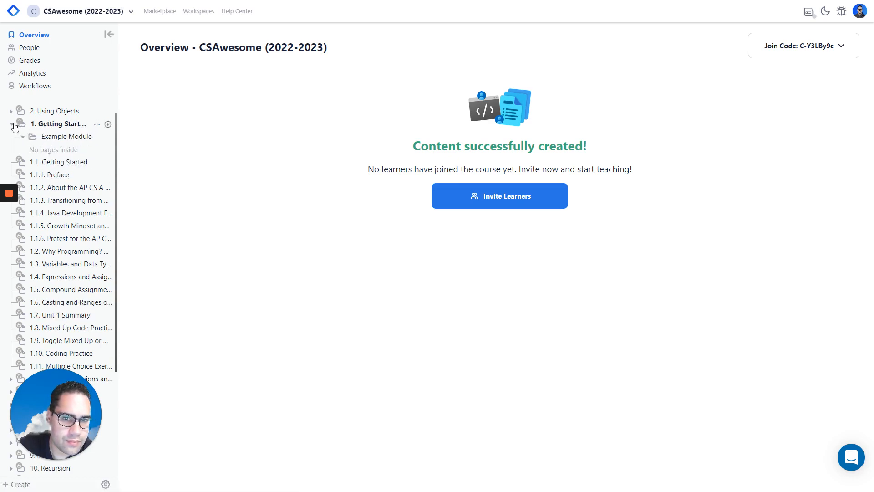
pyautogui.click(14, 124)
pyautogui.click(20, 125)
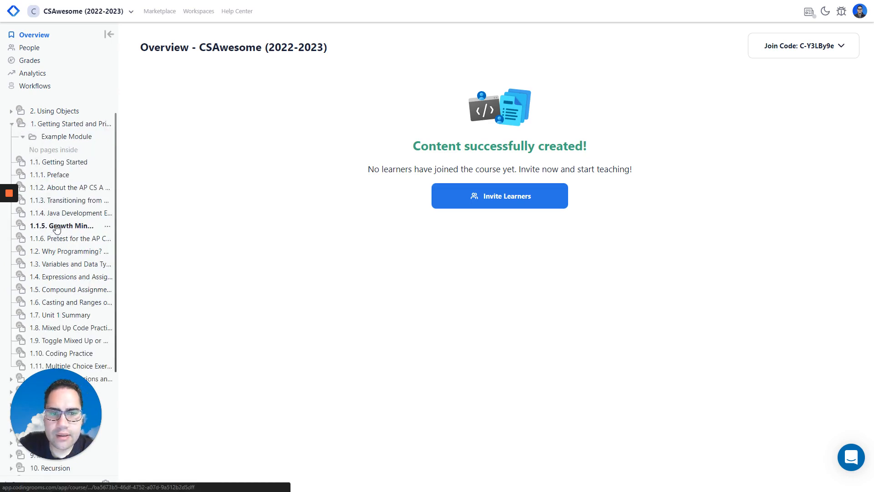
# - Open the lesson 1.2. Why Programming? Why Java? for editing and check its content from start to end
pyautogui.click(59, 253)
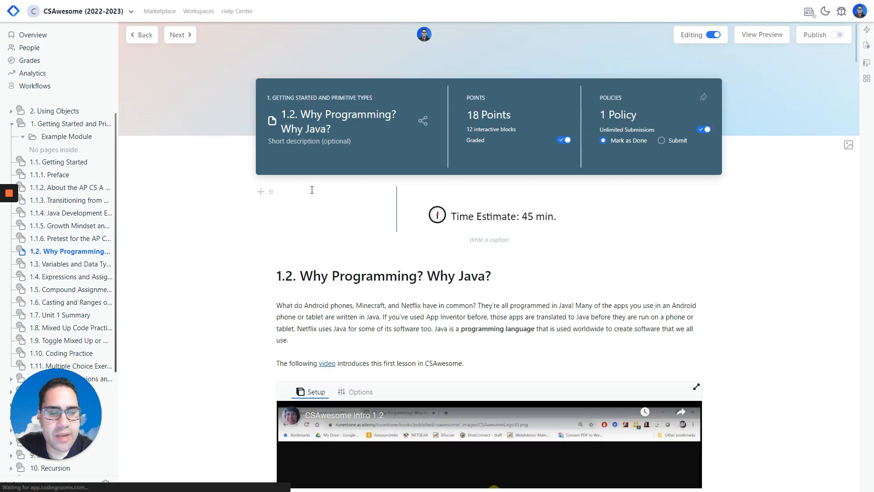
pyautogui.click(309, 190)
pyautogui.hotkey('ctrl', 'End')
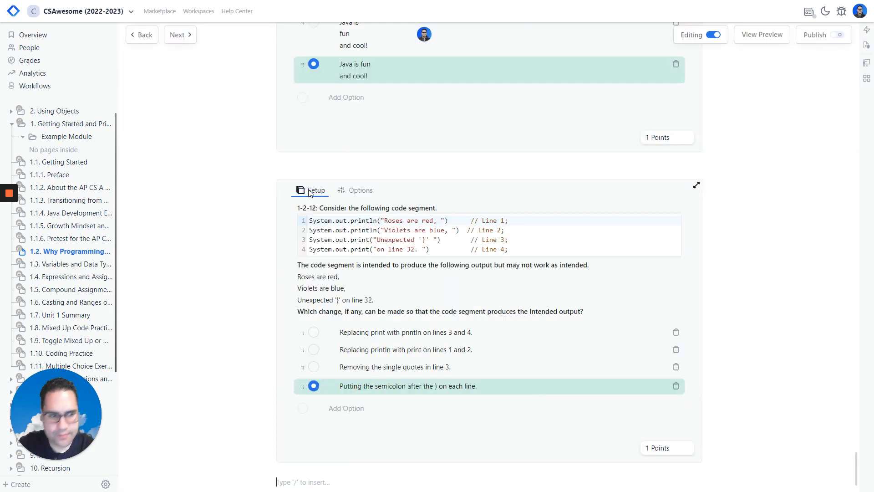
pyautogui.hotkey('ctrl', 'Home')
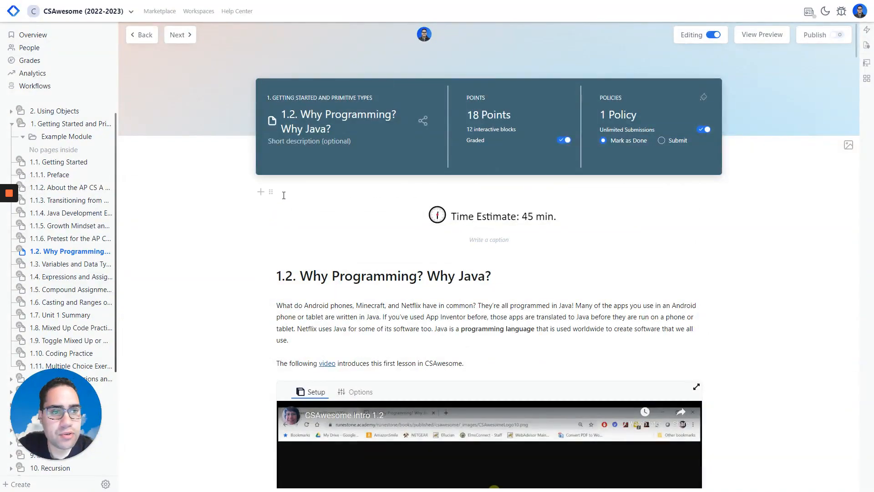
# - Add a text line reading "Hello" between the time estimate image and the lesson's heading
pyautogui.press('Return')
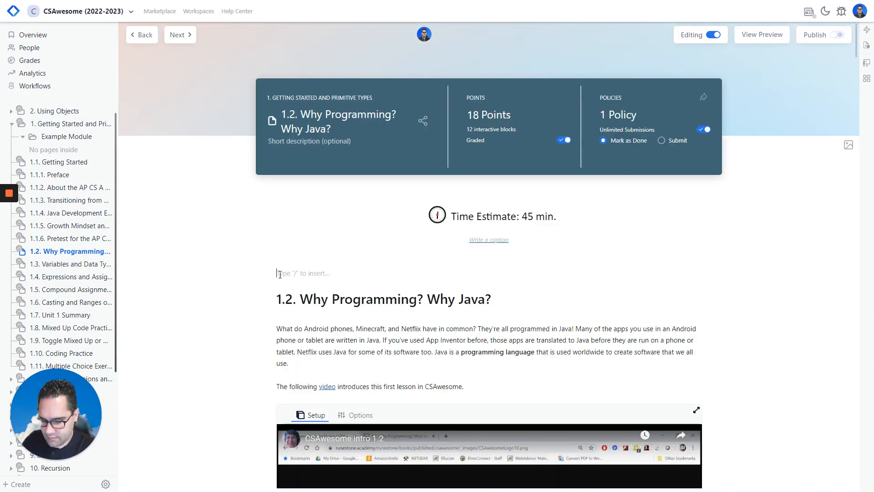
pyautogui.write('Hello')
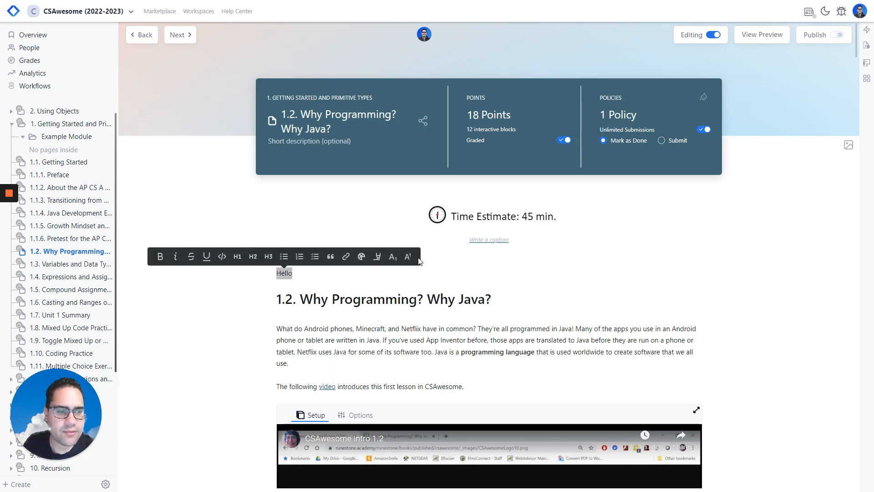
pyautogui.click(386, 296)
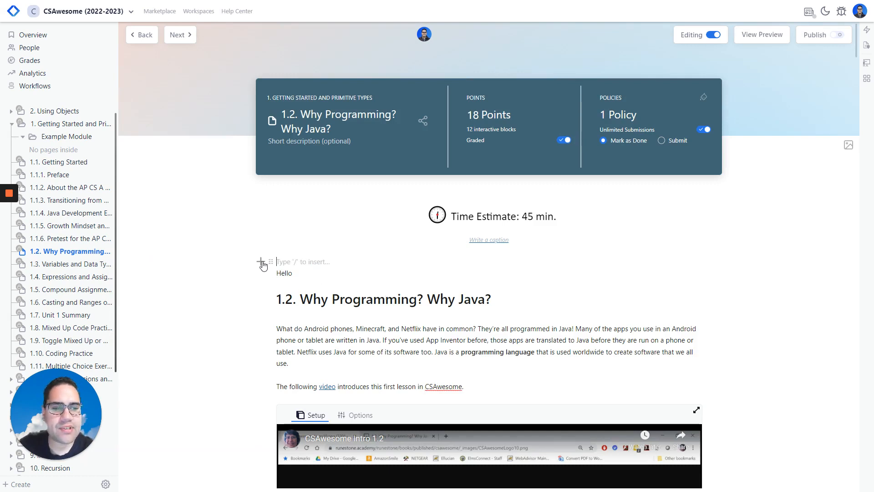
# - Review the block types that can be inserted above the Hello line, from interactive blocks to complex blocks
pyautogui.click(261, 262)
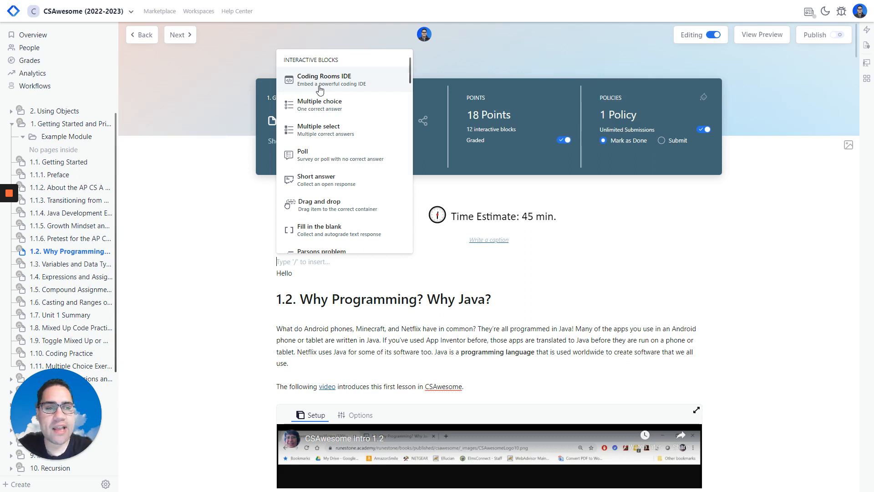
pyautogui.scroll(-6, 320, 89)
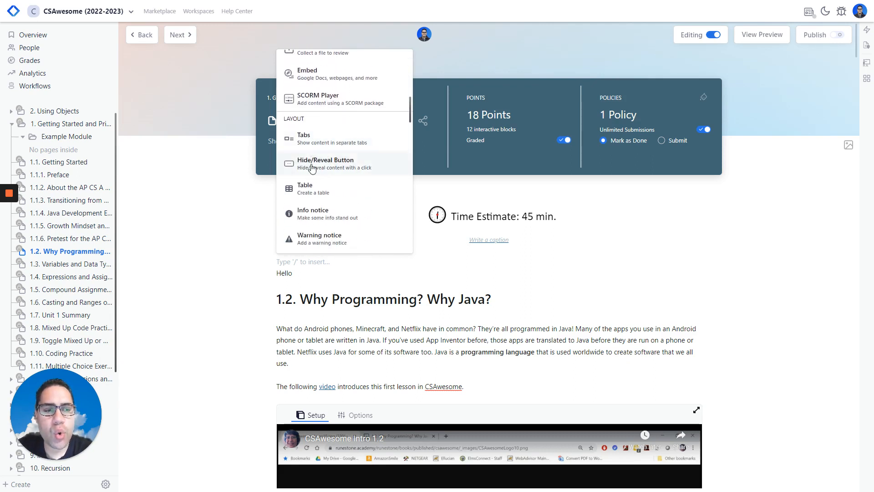
pyautogui.scroll(-5, 309, 215)
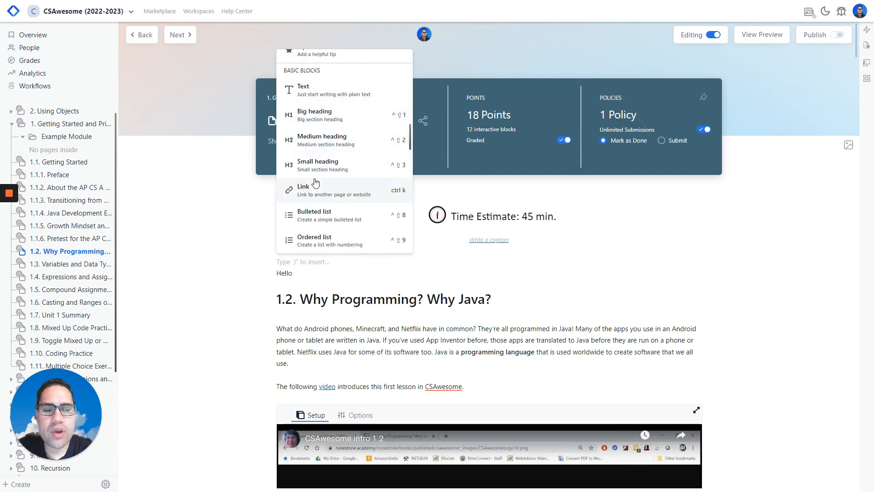
pyautogui.scroll(-3, 316, 182)
pyautogui.scroll(-5, 315, 182)
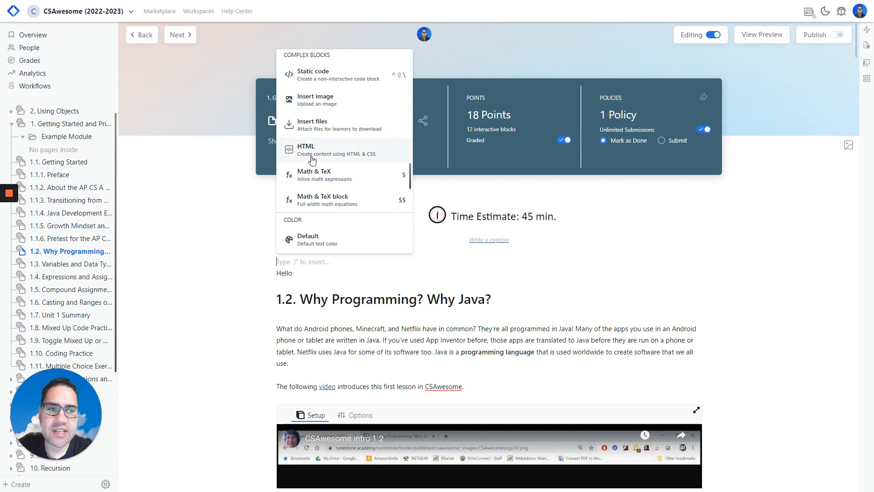
pyautogui.scroll(10, 319, 182)
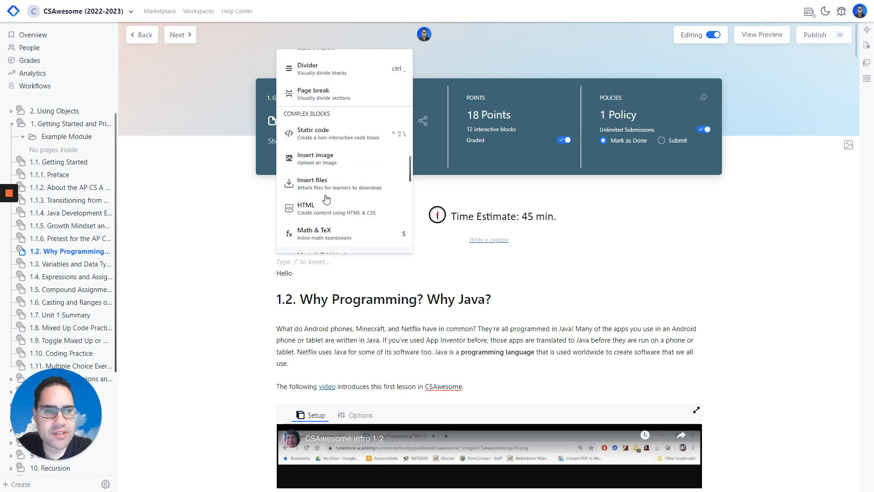
pyautogui.scroll(3, 326, 199)
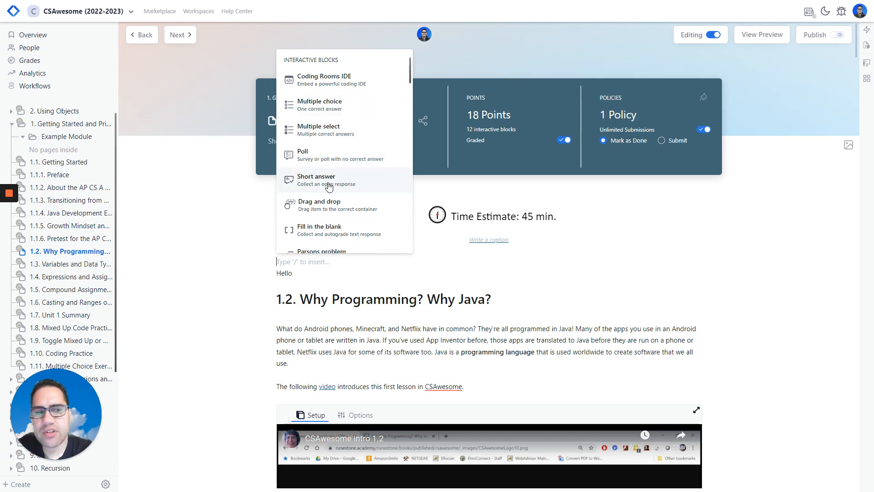
pyautogui.scroll(-1, 329, 186)
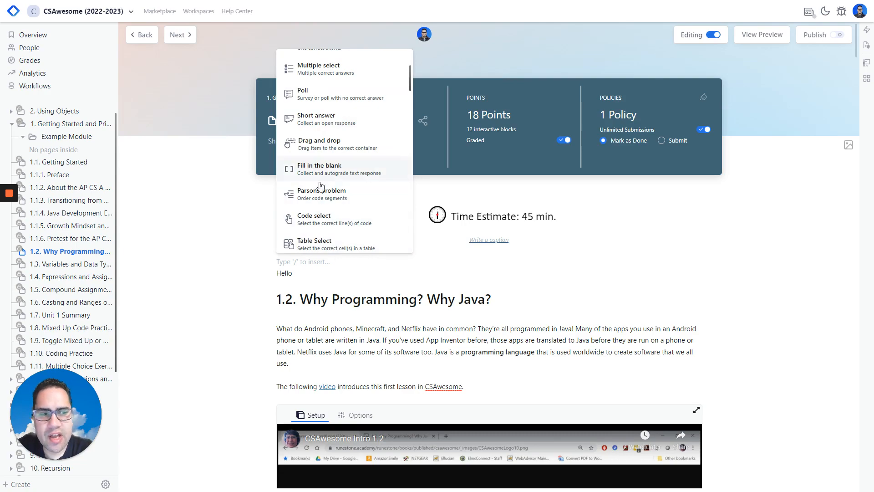
# - Examine the lesson's videos, coding exercises, mixed-up code problems and summary down to the 1.2.7. AP Practice questions
pyautogui.scroll(-10, 323, 270)
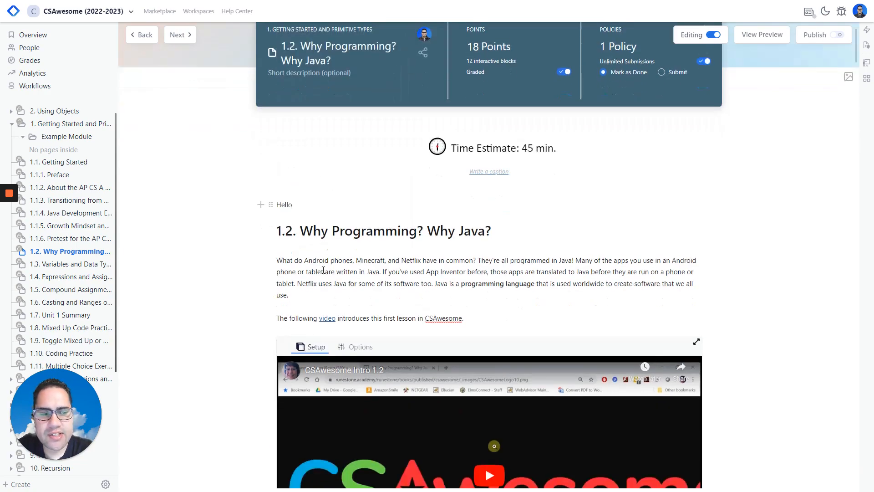
pyautogui.scroll(-8, 281, 279)
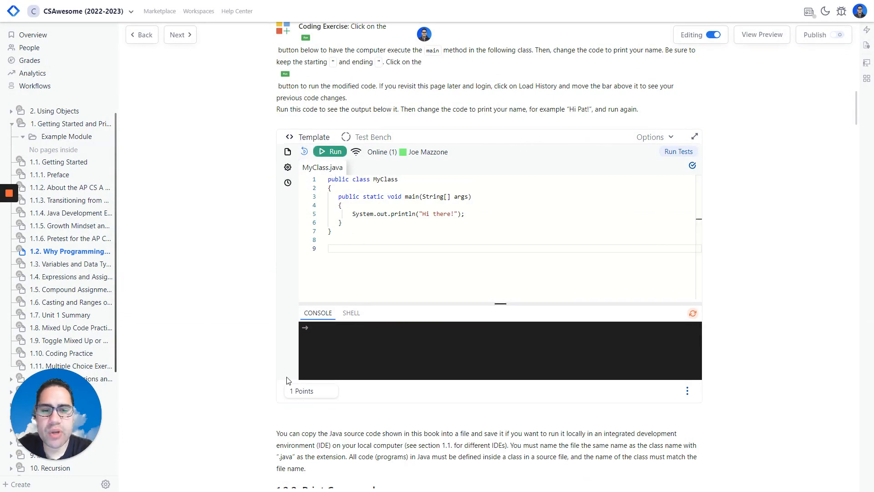
pyautogui.scroll(-15, 241, 369)
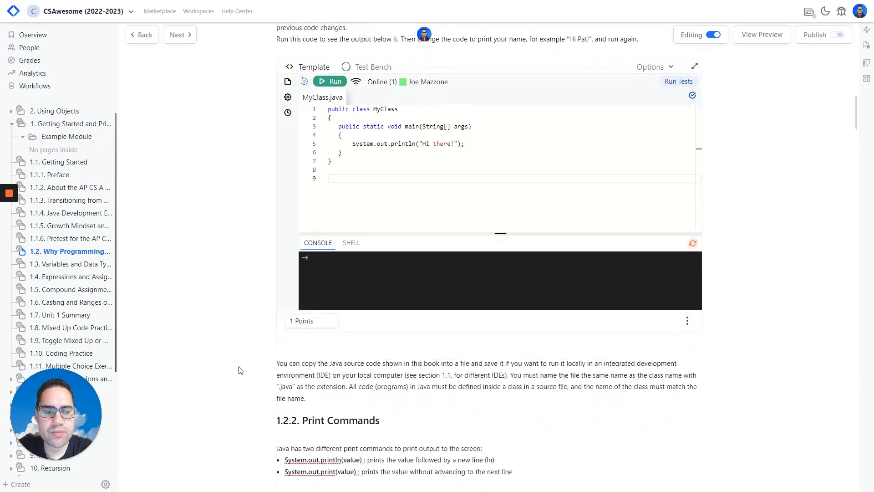
pyautogui.scroll(-15, 240, 369)
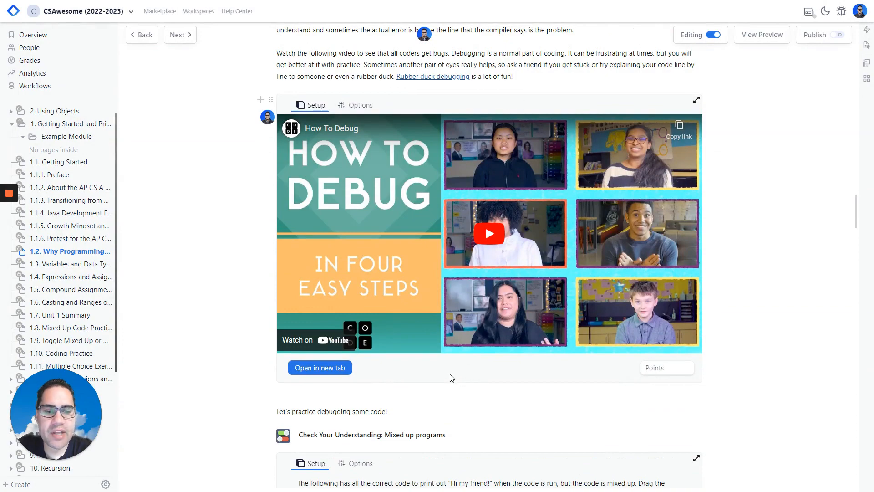
pyautogui.scroll(-8, 262, 402)
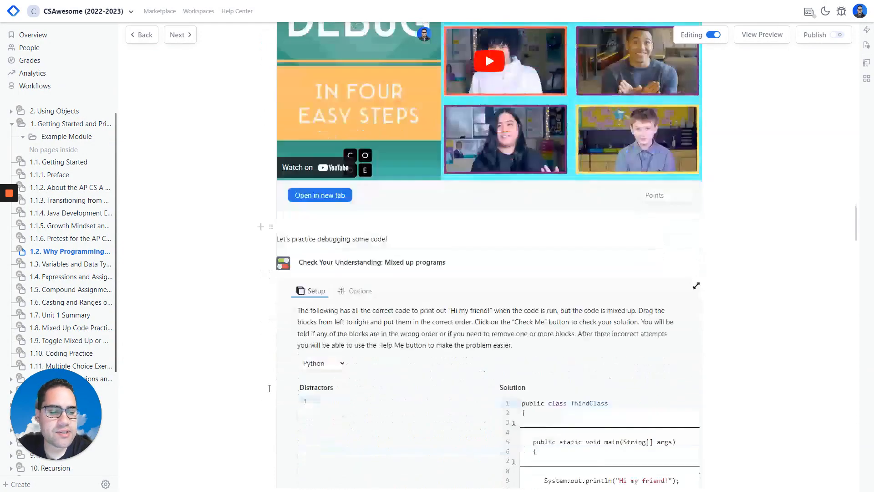
pyautogui.scroll(-2, 265, 388)
pyautogui.scroll(2, 265, 387)
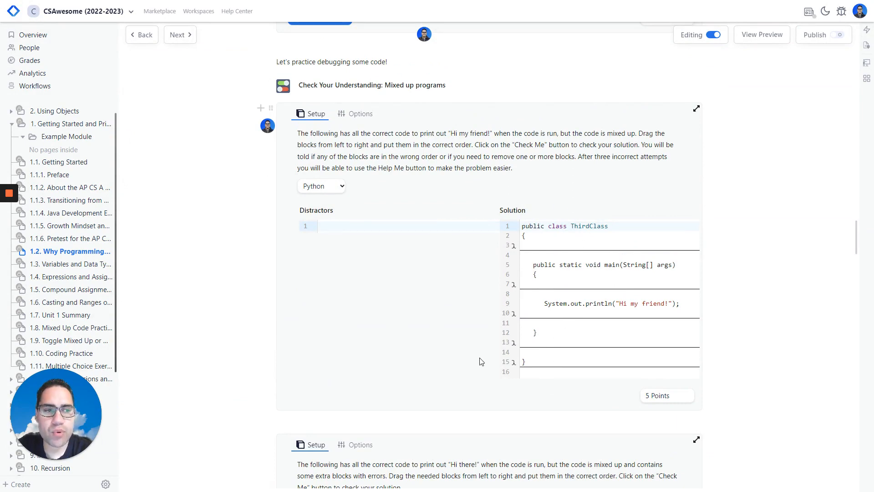
pyautogui.scroll(-8, 268, 329)
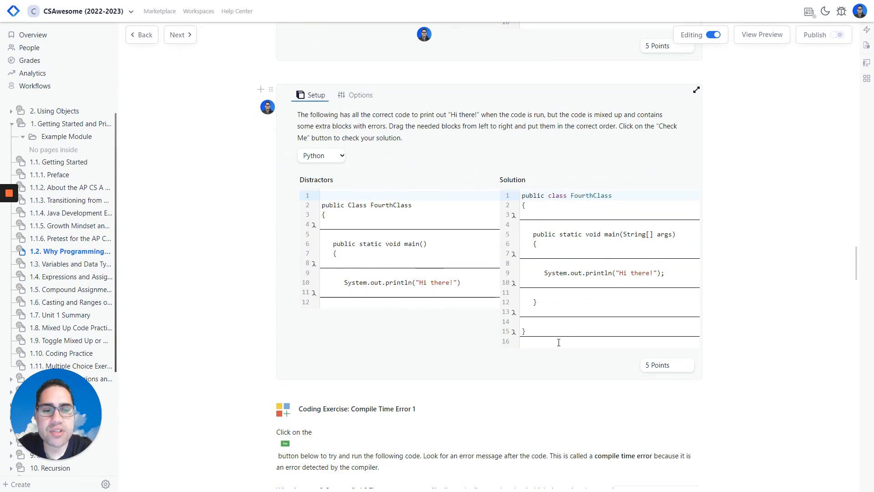
pyautogui.scroll(-15, 253, 324)
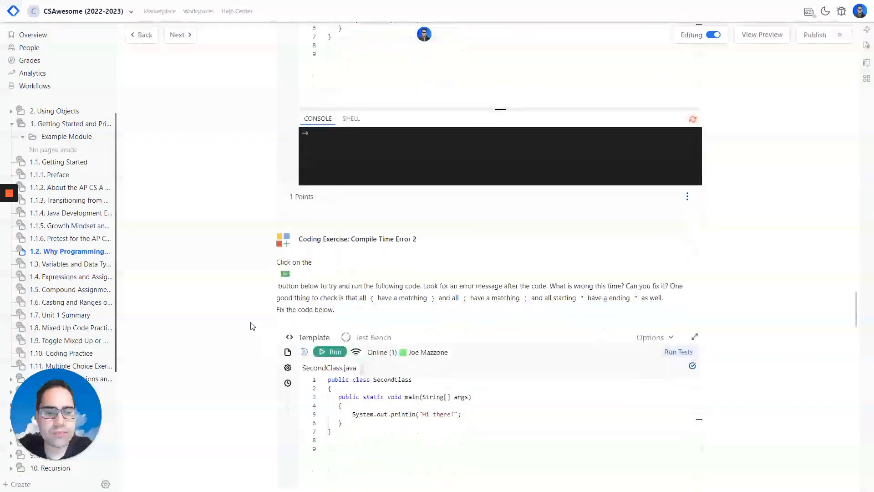
pyautogui.scroll(-15, 253, 325)
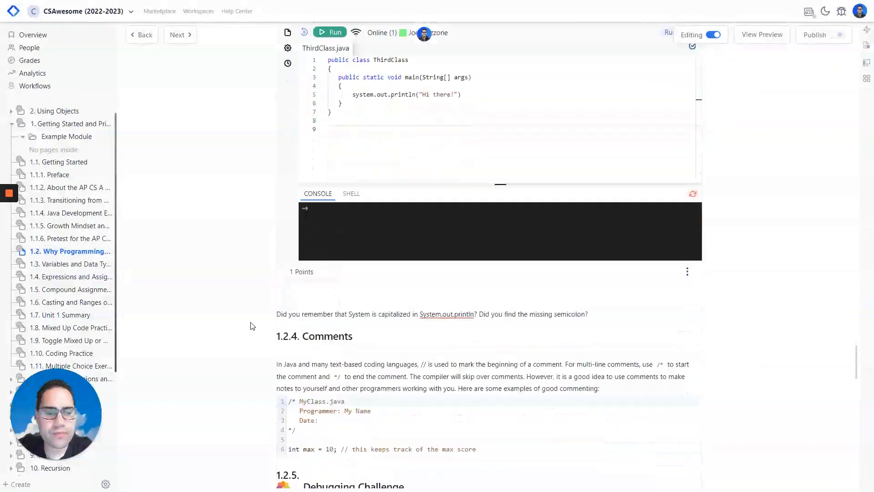
pyautogui.scroll(-15, 253, 325)
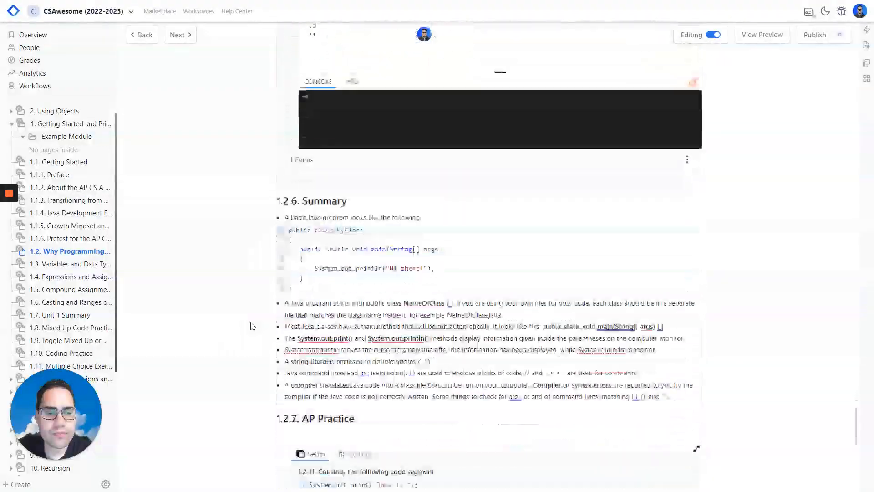
pyautogui.scroll(-4, 253, 326)
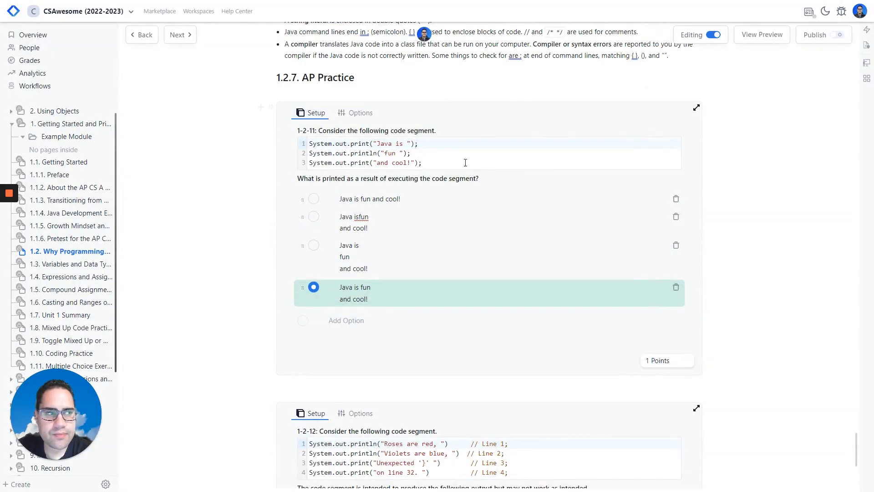
# - Test question 1-2-11 in the lesson preview by checking the third and the fourth answer options, and return to editing
pyautogui.click(771, 35)
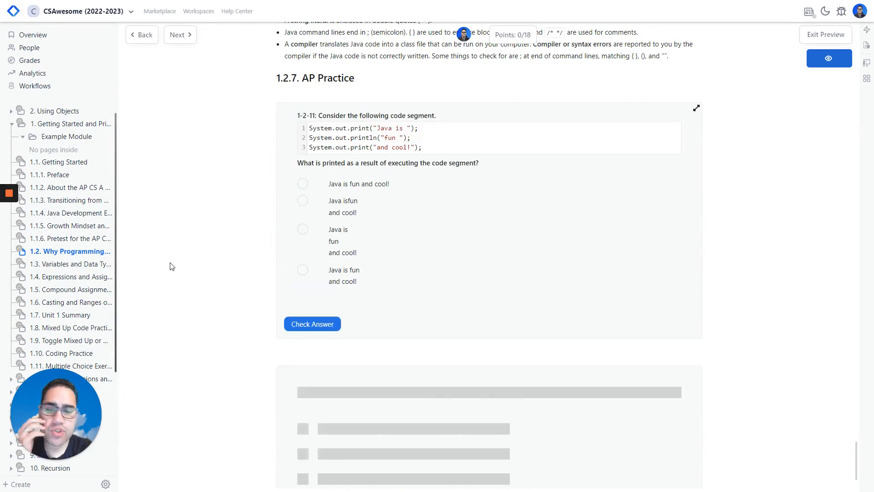
pyautogui.click(302, 183)
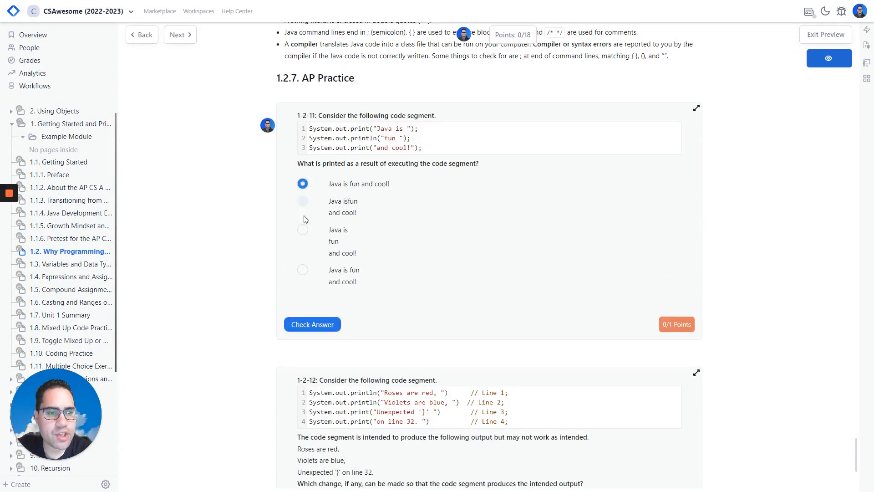
pyautogui.click(302, 229)
pyautogui.click(319, 319)
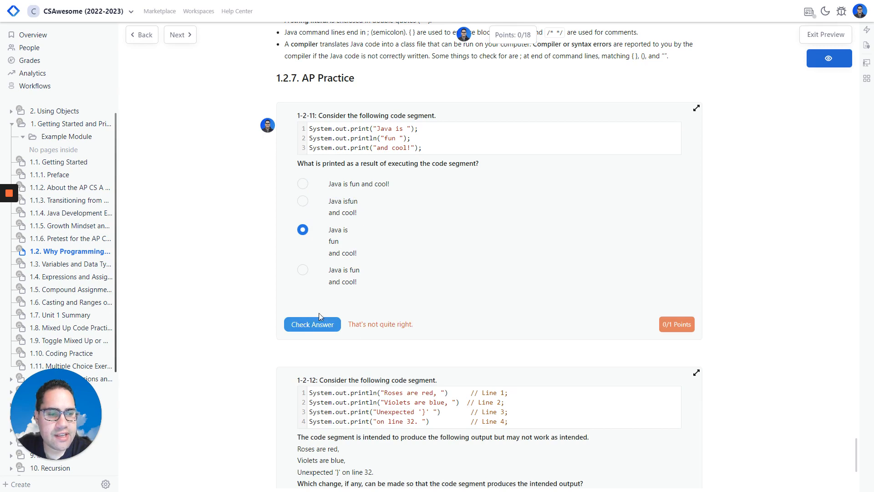
pyautogui.click(302, 270)
pyautogui.click(312, 324)
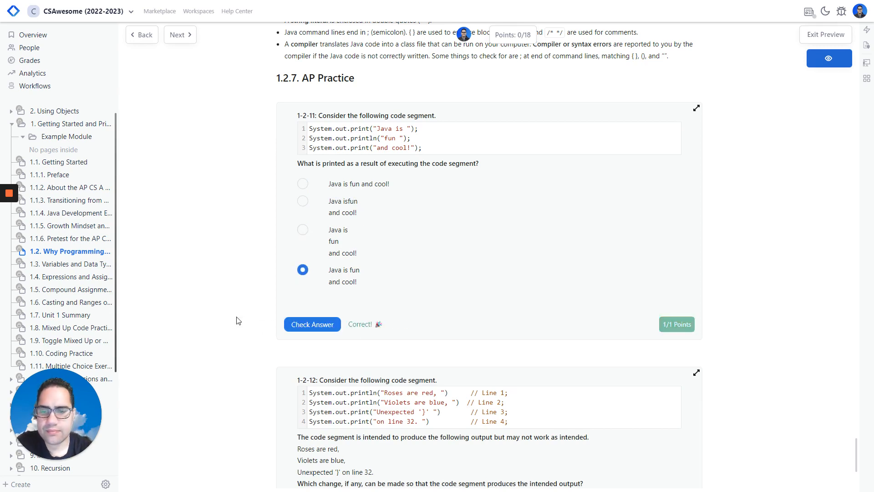
pyautogui.click(810, 40)
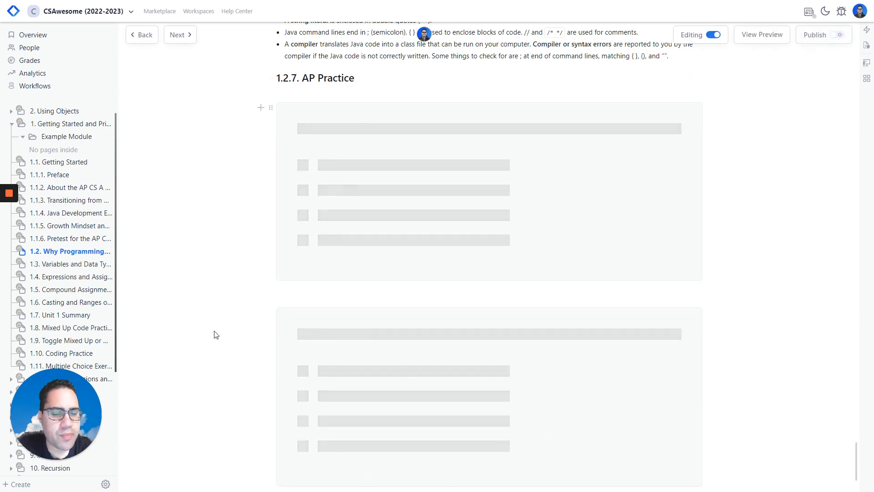
# - Create a graded coding assignment titled "Example Coding Assignment" with JavaScript (Node.js), unlimited submissions and the Submit policy
pyautogui.click(21, 484)
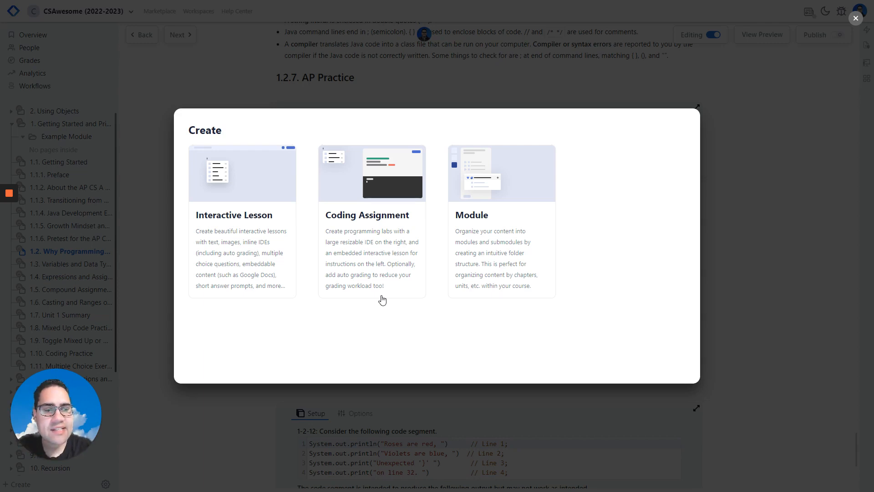
pyautogui.click(375, 260)
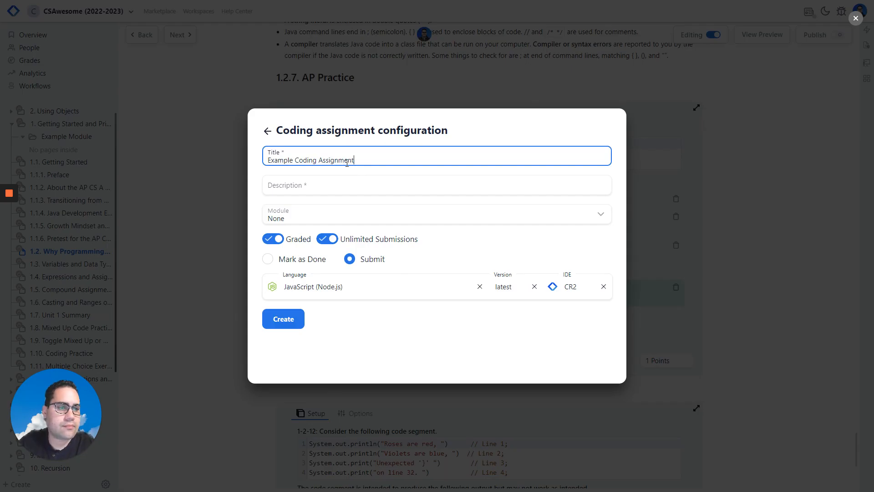
pyautogui.press('Return')
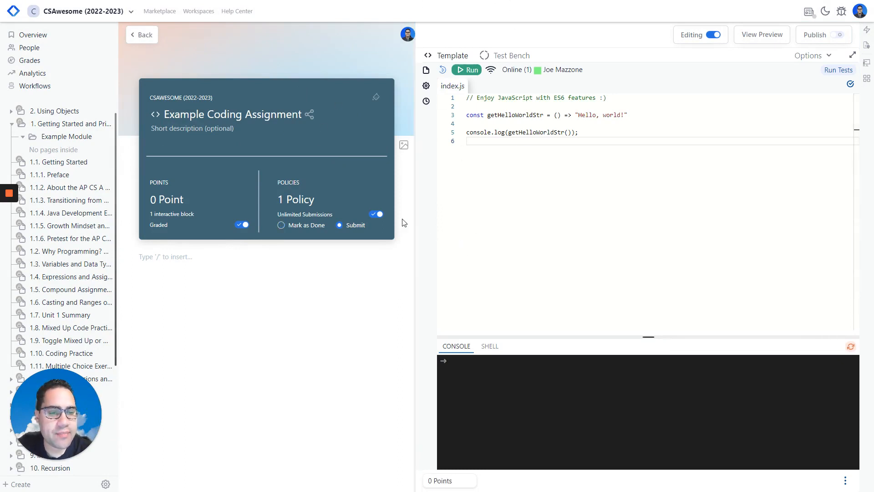
# - Write "Add" in the assignment's instructions and insert a multiple choice block below it, followed by empty lines
pyautogui.write('Ad')
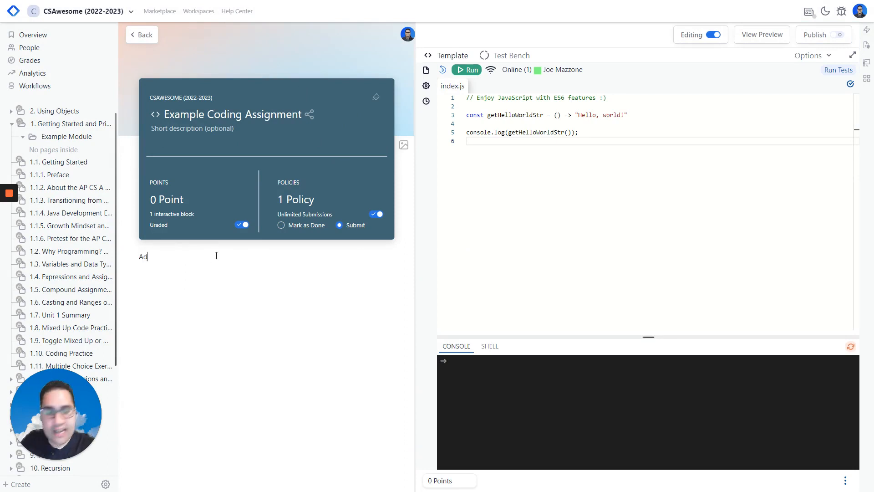
pyautogui.write('d')
pyautogui.press('Return')
pyautogui.press('Return')
pyautogui.write('/')
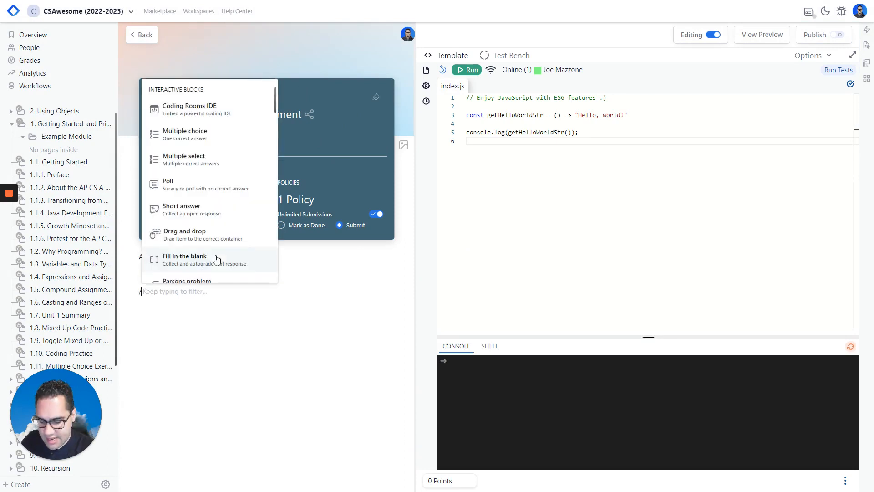
pyautogui.write('mult')
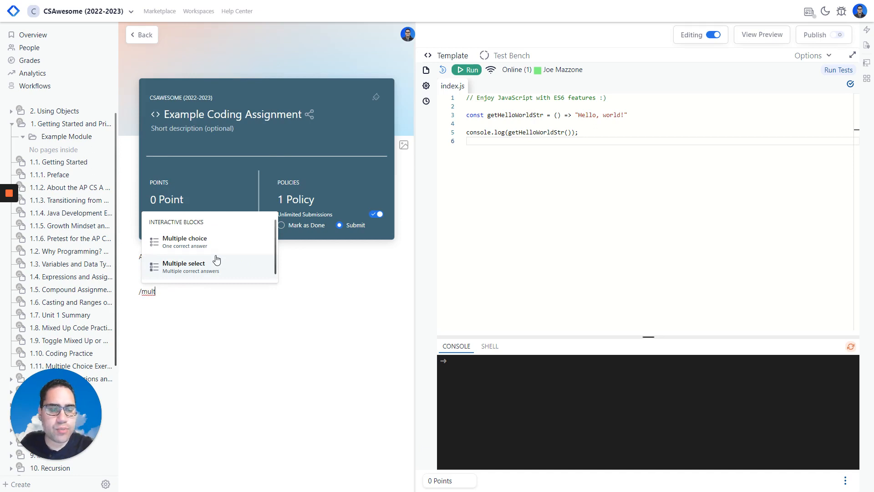
pyautogui.click(231, 244)
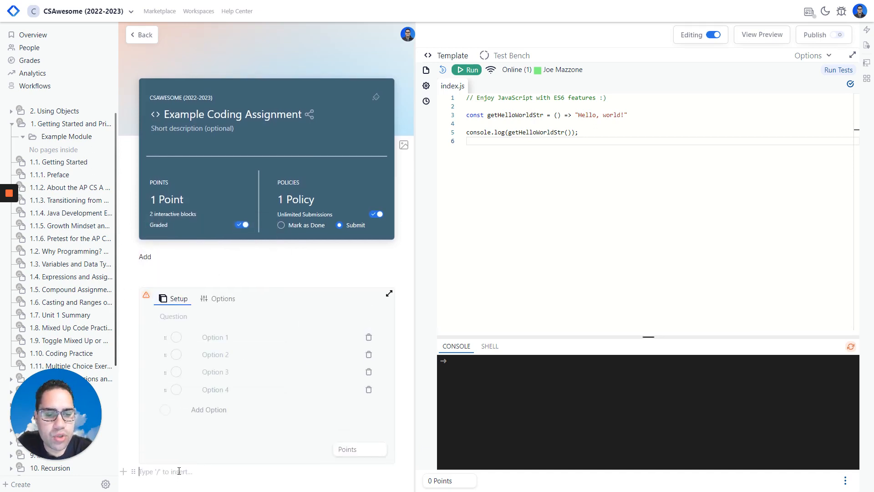
pyautogui.press('Return')
pyautogui.press('Return')
pyautogui.press('Return')
# - Widen the instructions area slightly against the code editor and look over the assignment's header and multiple choice block
pyautogui.scroll(-1, 201, 346)
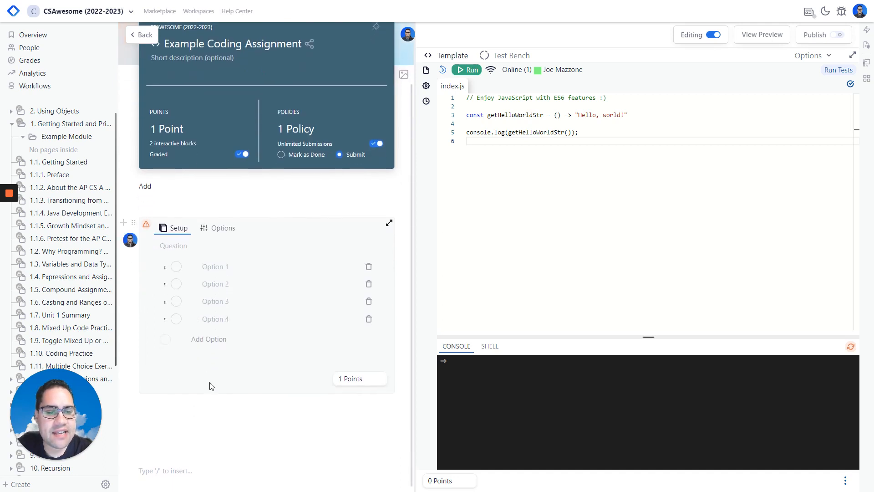
pyautogui.scroll(2, 212, 388)
pyautogui.scroll(-2, 212, 389)
pyautogui.scroll(2, 212, 387)
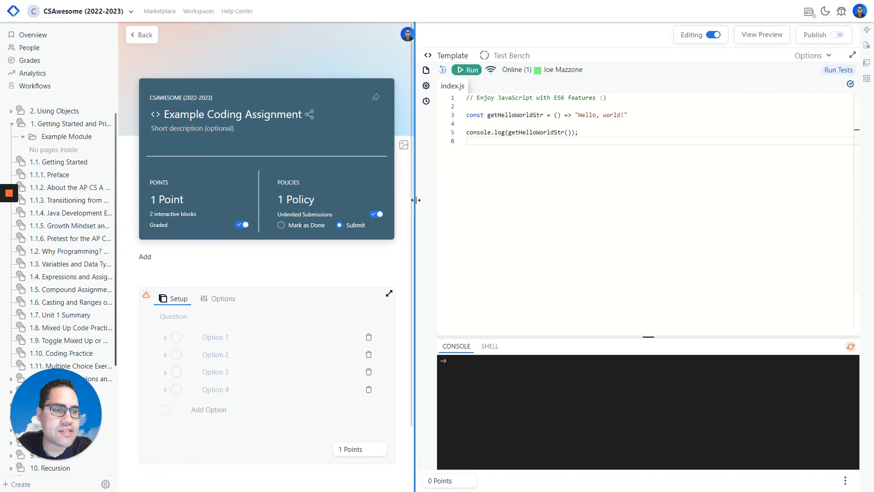
pyautogui.moveTo(413, 199); pyautogui.dragTo(438, 198)
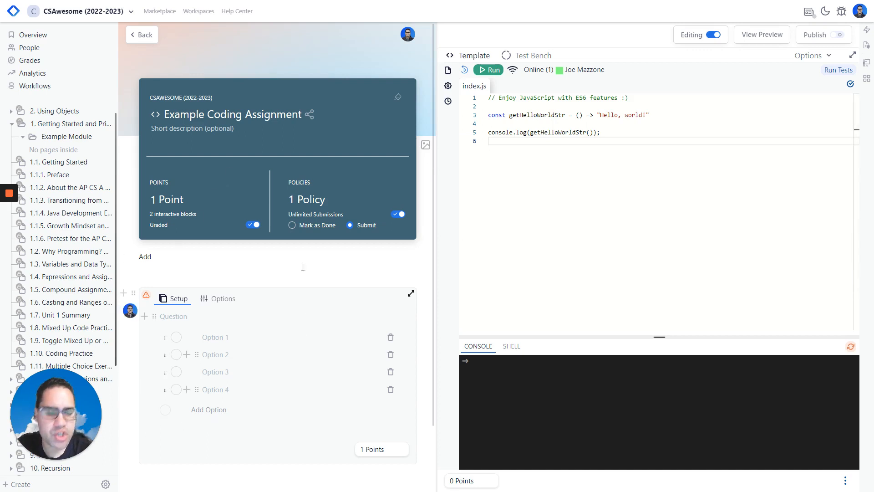
pyautogui.scroll(-2, 250, 301)
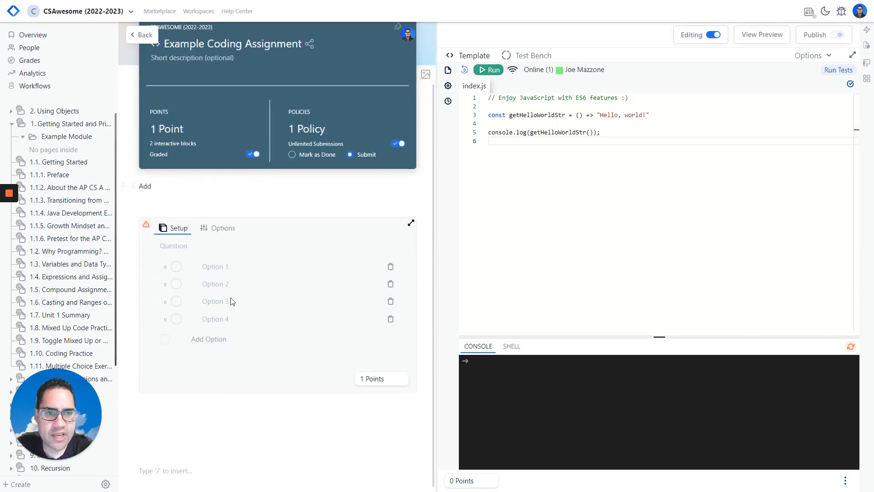
pyautogui.scroll(2, 231, 299)
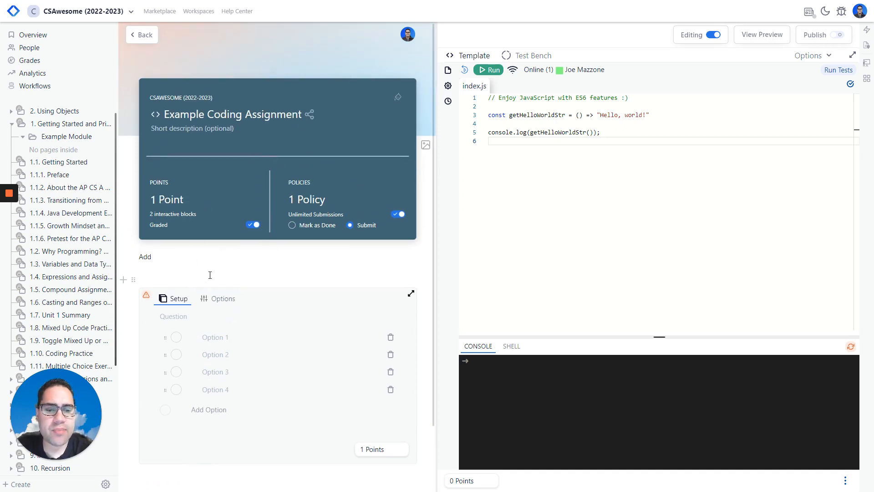